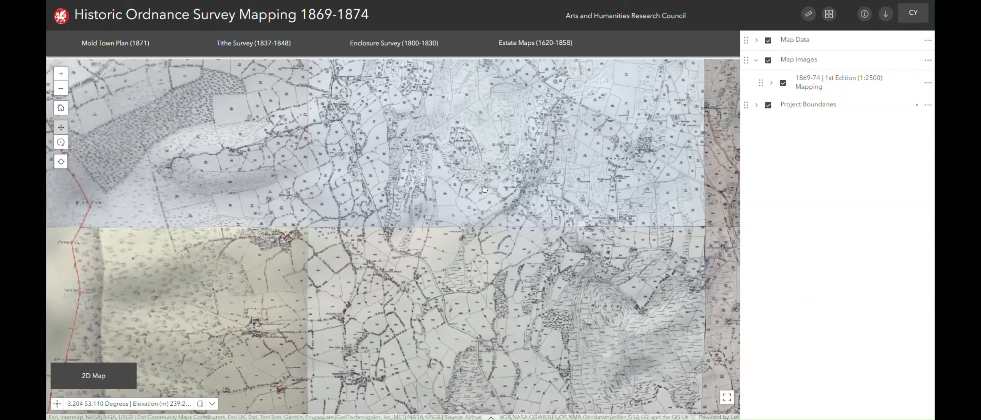
Expand the Map Data group and turn on the Parcels & Buildings layer over the tilted 3D map.
{"action": "left_click", "coordinate": [64, 74]}
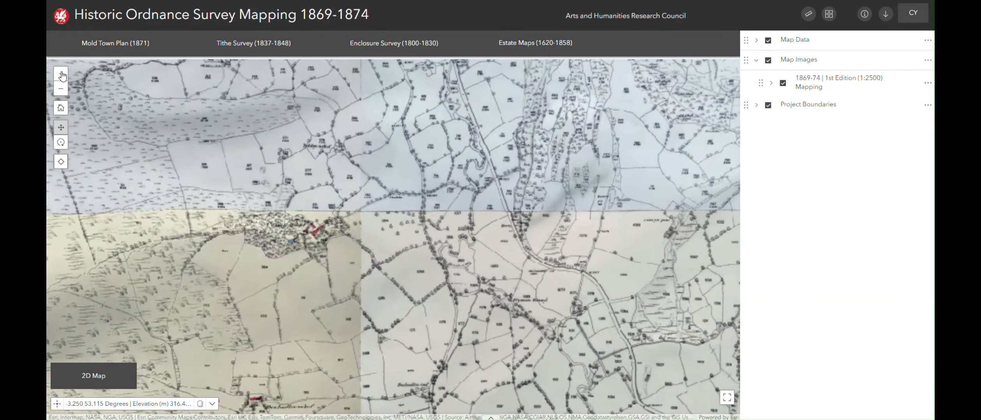
{"action": "left_click_drag", "start_coordinate": [253, 141], "coordinate": [405, 225]}
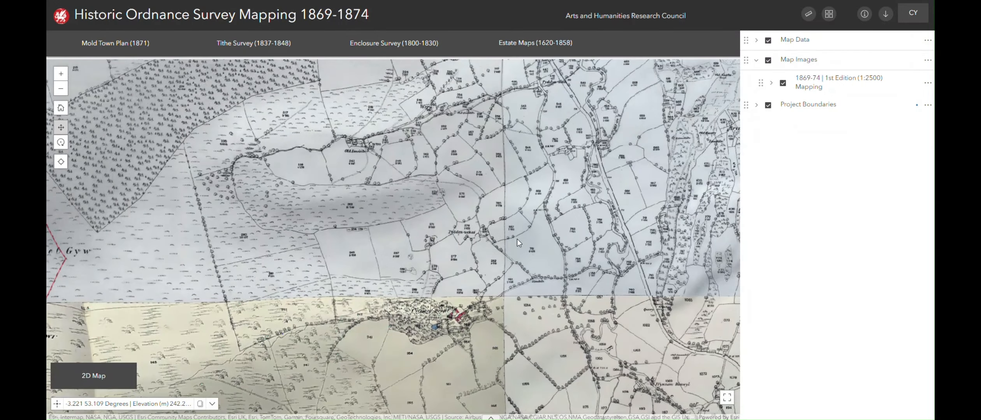
{"action": "left_click_drag", "start_coordinate": [556, 249], "coordinate": [652, 251]}
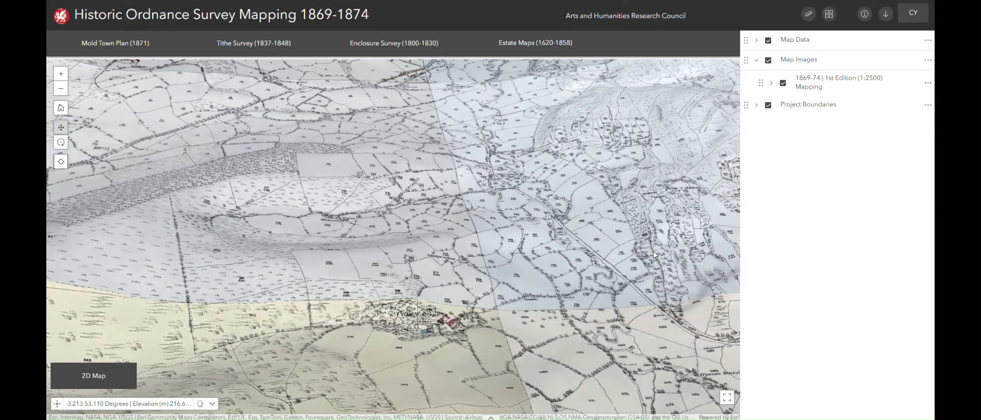
{"action": "left_click", "coordinate": [756, 41]}
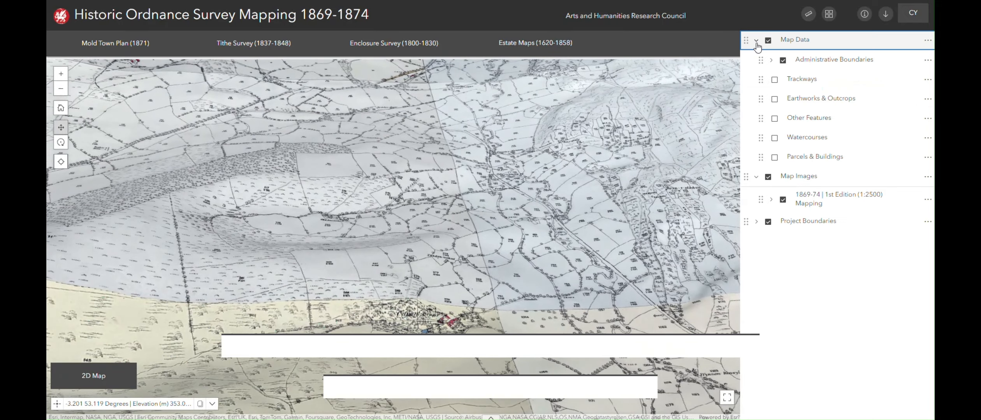
{"action": "left_click", "coordinate": [774, 157]}
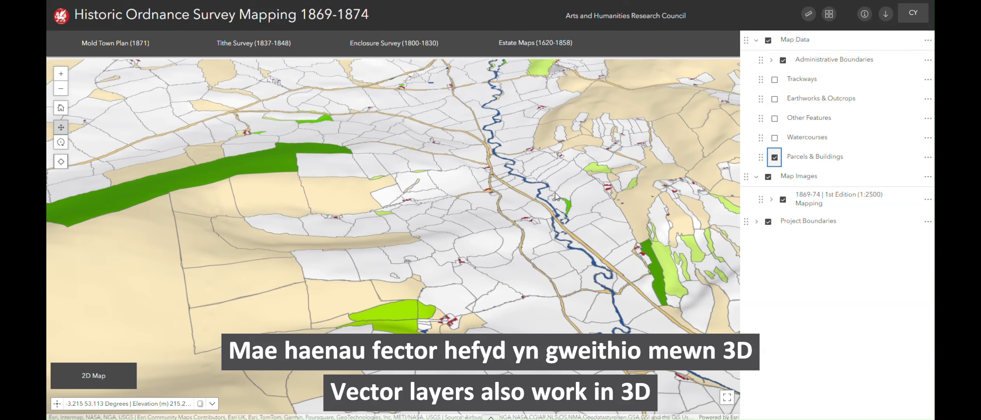
Examine the full attributes of the field parcel beside the river in a docked pop-up, and close it.
{"action": "left_click", "coordinate": [531, 191]}
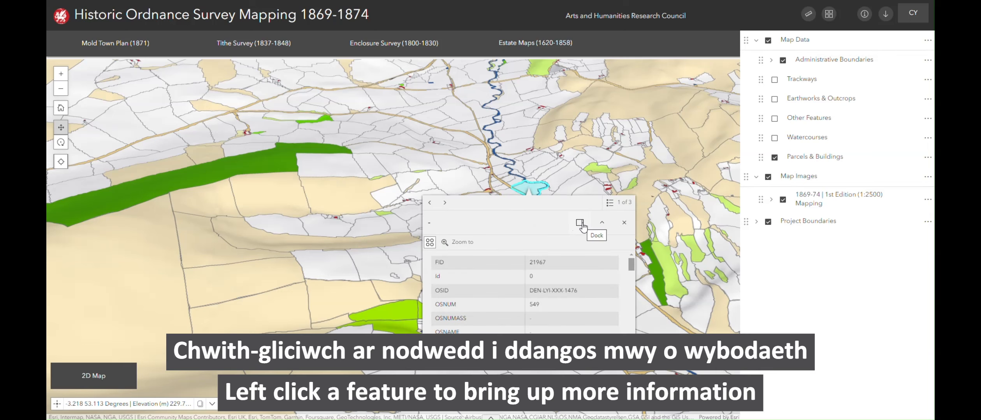
{"action": "left_click", "coordinate": [582, 224]}
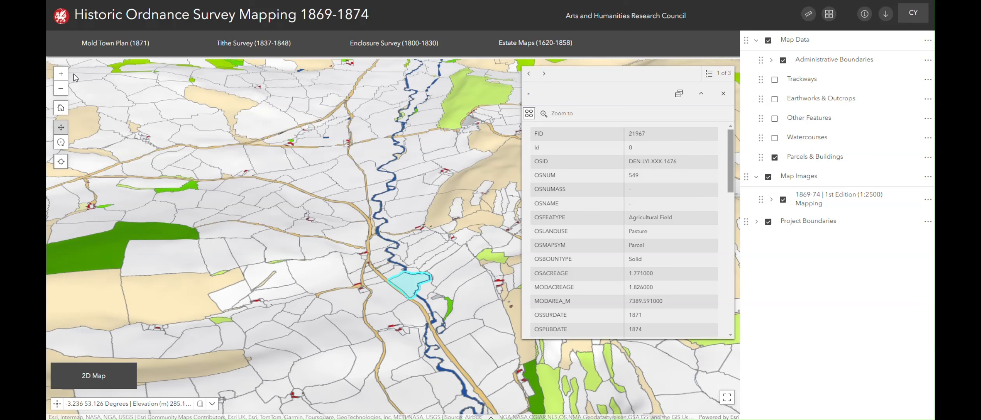
{"action": "left_click", "coordinate": [61, 74]}
{"action": "left_click_drag", "start_coordinate": [389, 249], "coordinate": [371, 266]}
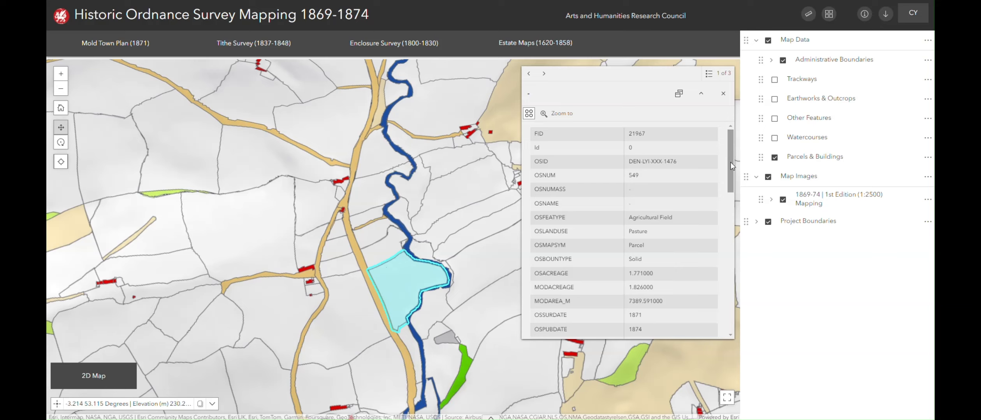
{"action": "left_click_drag", "start_coordinate": [730, 161], "coordinate": [727, 305]}
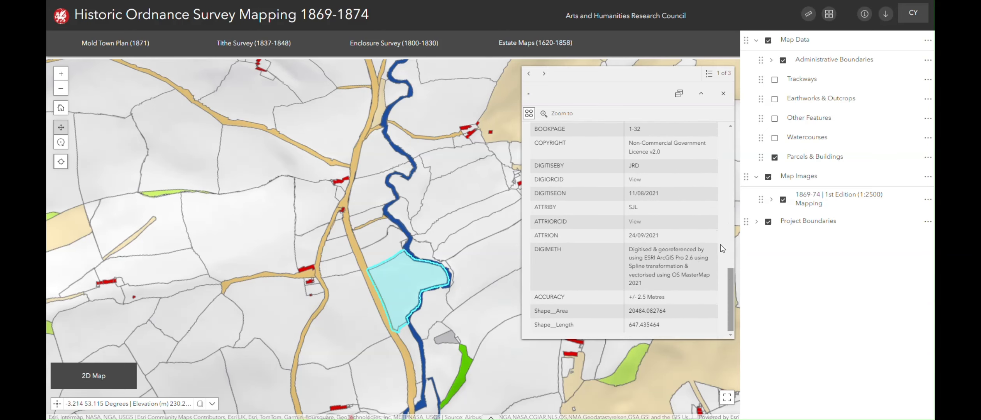
{"action": "left_click", "coordinate": [723, 94]}
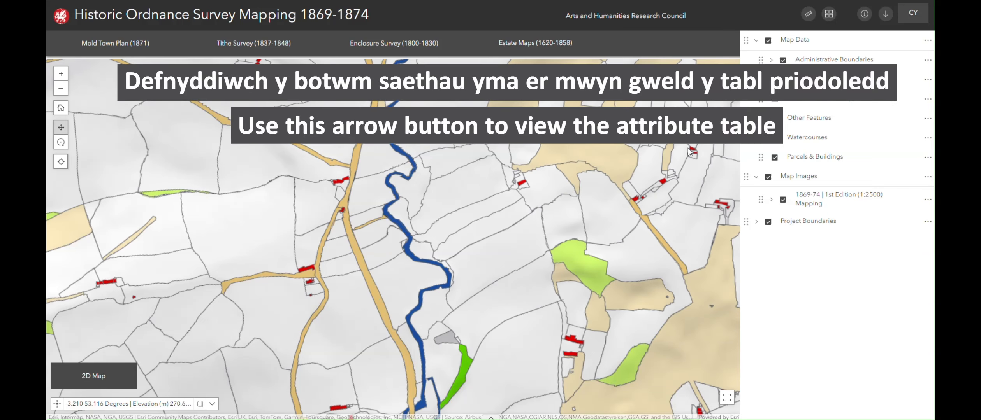
Show the attribute table for the Parcels & Buildings layer.
{"action": "left_click", "coordinate": [491, 418]}
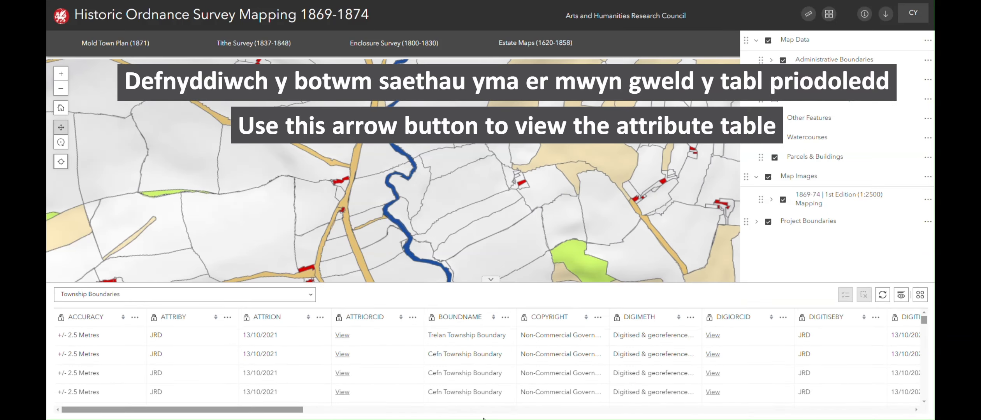
{"action": "left_click", "coordinate": [311, 299]}
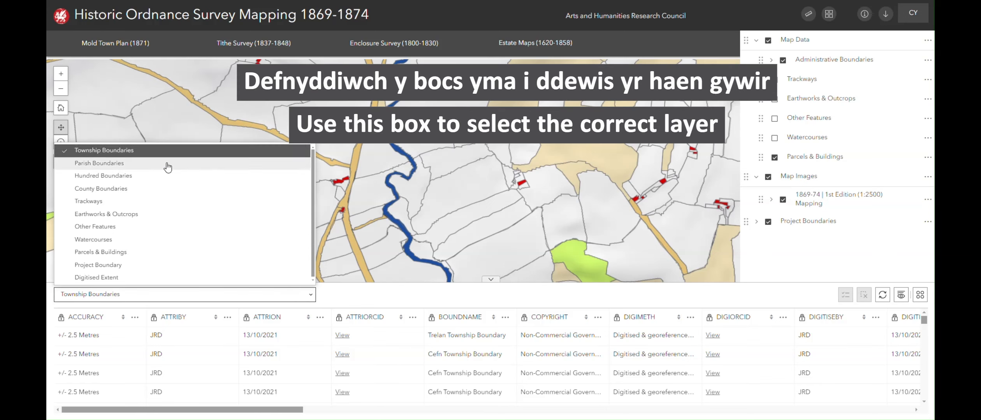
{"action": "left_click", "coordinate": [178, 252]}
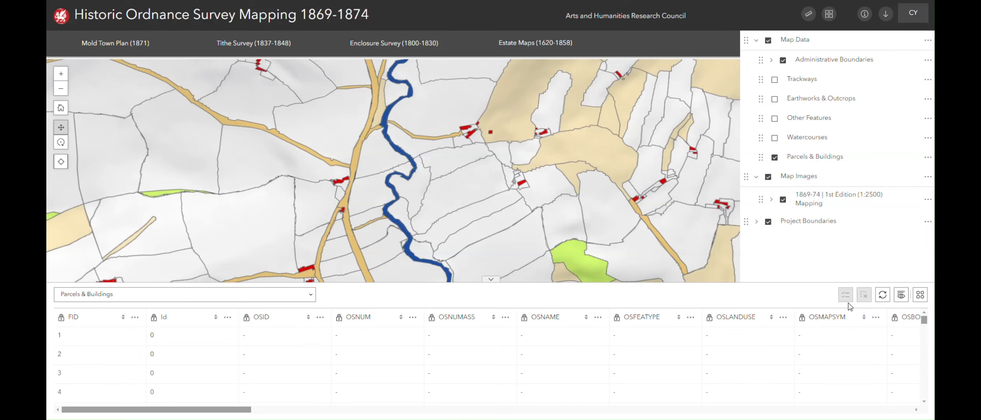
Add a filter expression to the Parcels & Buildings table using the OSLANDUSE field with the operator "is".
{"action": "left_click", "coordinate": [919, 295]}
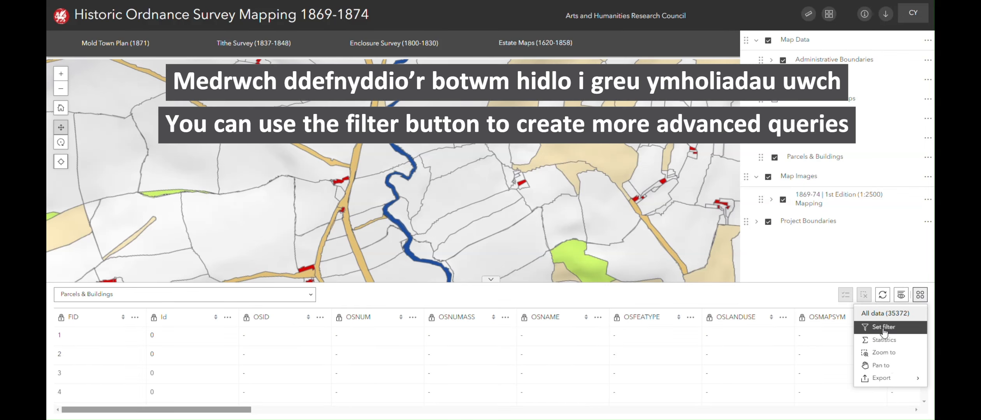
{"action": "left_click", "coordinate": [884, 328]}
{"action": "left_click", "coordinate": [903, 136]}
{"action": "left_click", "coordinate": [887, 150]}
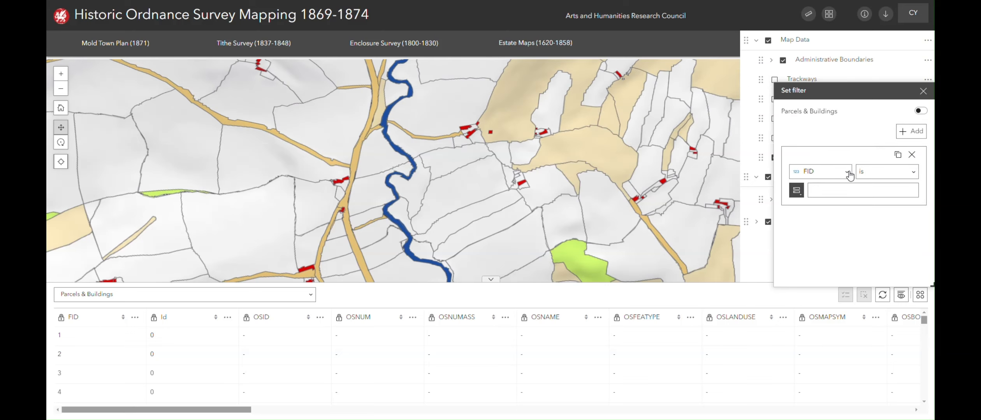
{"action": "left_click", "coordinate": [847, 172]}
{"action": "mouse_move", "coordinate": [879, 210]}
{"action": "left_mouse_down"}
{"action": "mouse_move", "coordinate": [876, 258]}
{"action": "mouse_move", "coordinate": [874, 213]}
{"action": "left_mouse_up"}
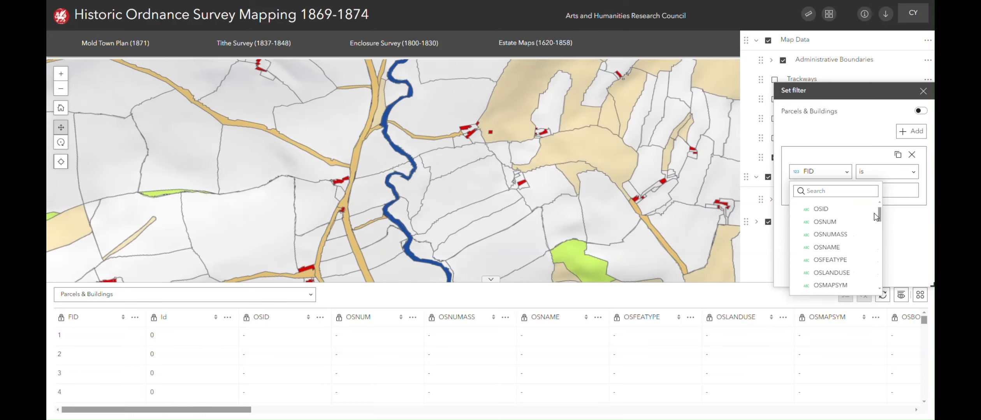
{"action": "left_click", "coordinate": [840, 273]}
{"action": "left_click", "coordinate": [914, 172]}
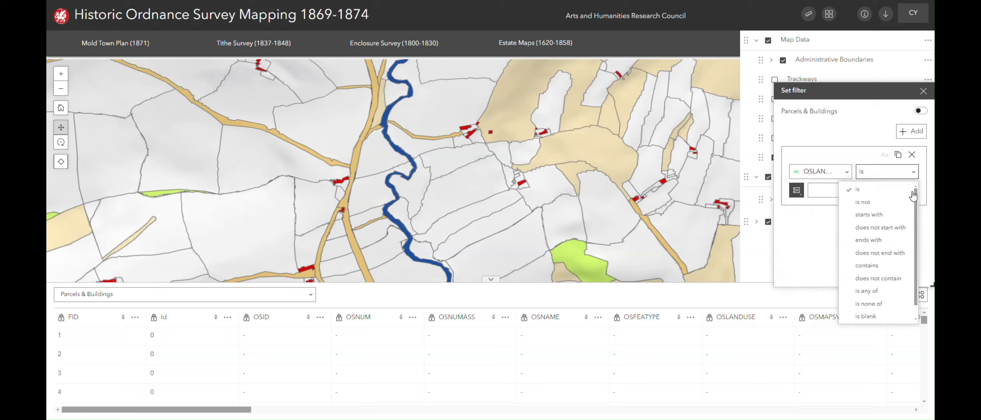
{"action": "left_click", "coordinate": [867, 190]}
Set the expression's source type to Unique with the value Arable, and switch the filter on.
{"action": "left_click", "coordinate": [797, 190]}
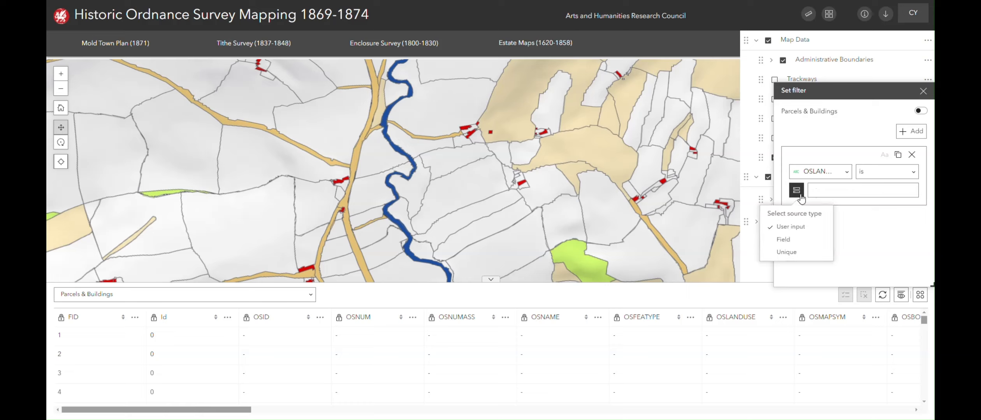
{"action": "left_click", "coordinate": [794, 253]}
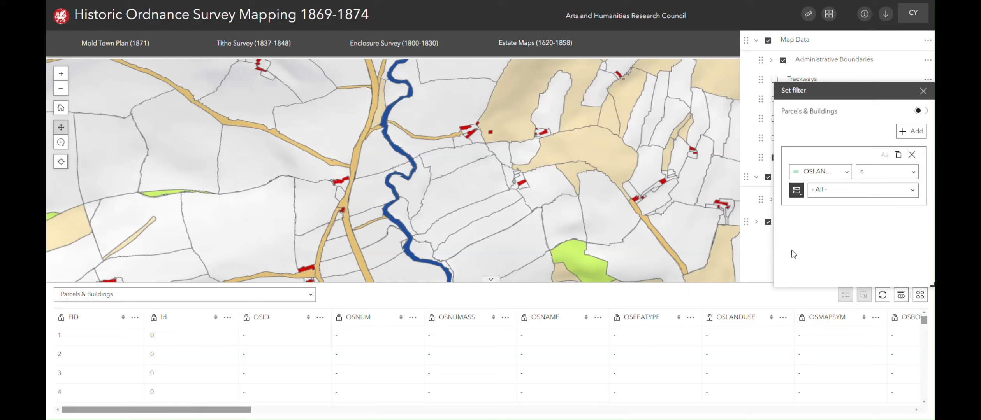
{"action": "left_click", "coordinate": [913, 191]}
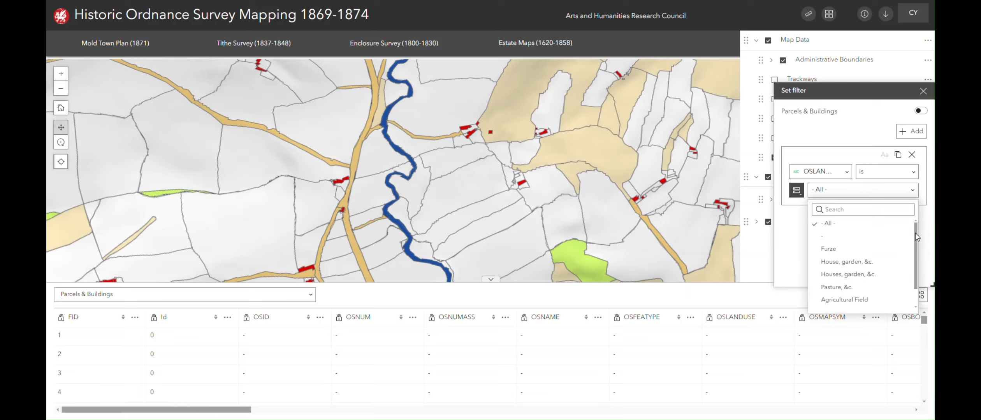
{"action": "left_click_drag", "start_coordinate": [915, 233], "coordinate": [916, 256]}
{"action": "left_click", "coordinate": [845, 273]}
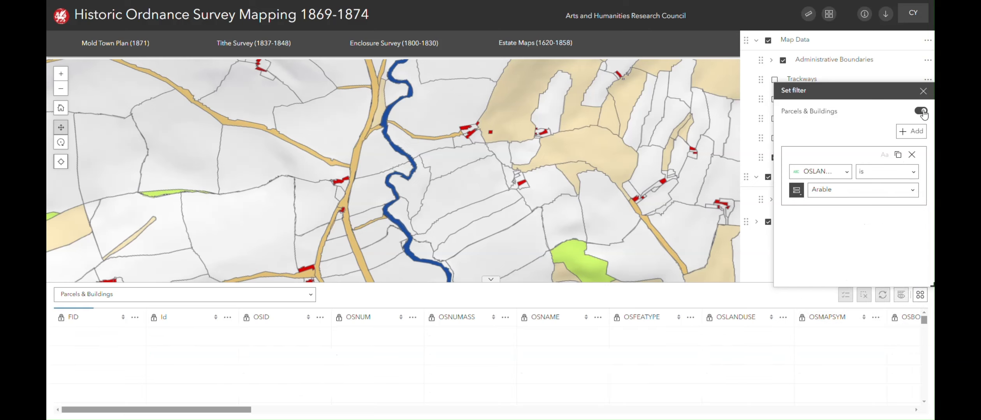
Examine the attributes of one of the filtered arable parcels on the map, and close its pop-up.
{"action": "left_click", "coordinate": [55, 92]}
{"action": "mouse_move", "coordinate": [432, 142]}
{"action": "left_mouse_down"}
{"action": "mouse_move", "coordinate": [578, 83]}
{"action": "mouse_move", "coordinate": [423, 140]}
{"action": "left_mouse_up"}
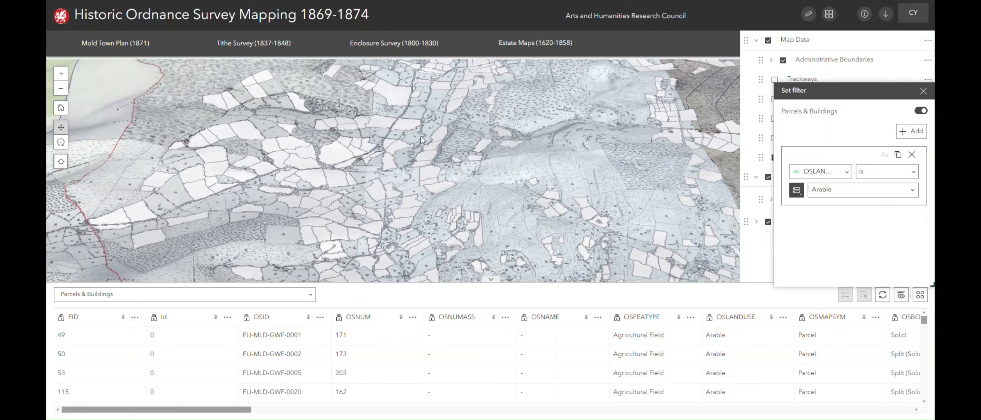
{"action": "left_click", "coordinate": [415, 201]}
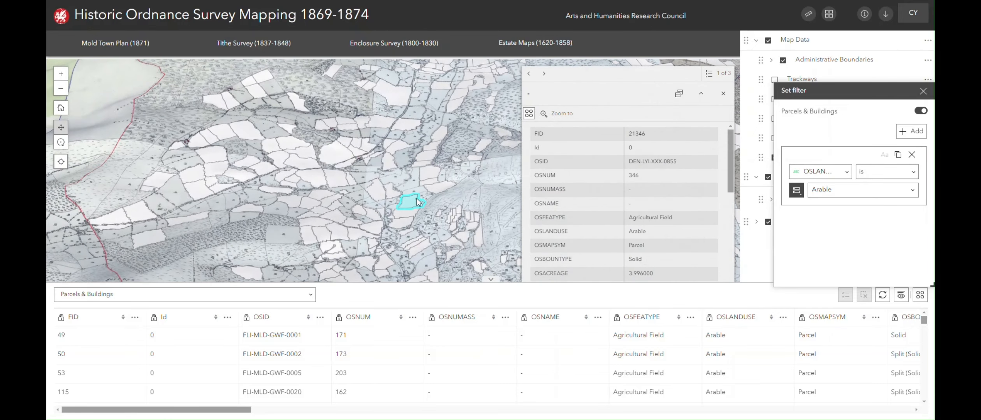
{"action": "left_click_drag", "start_coordinate": [729, 165], "coordinate": [731, 181]}
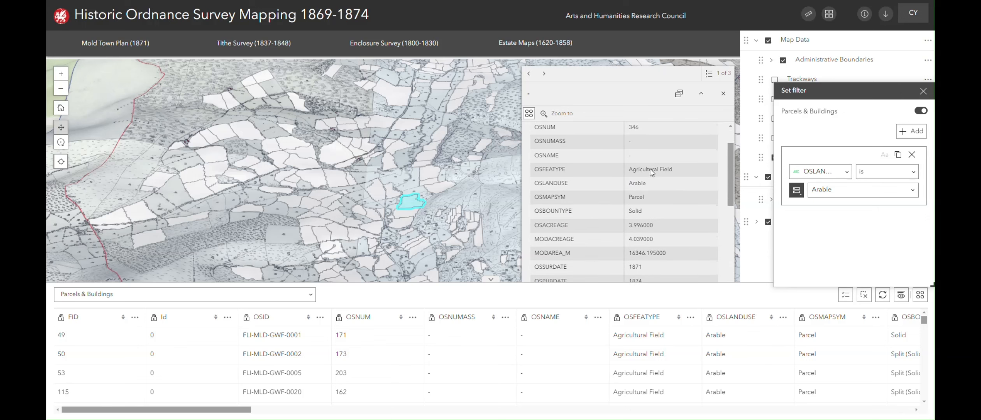
{"action": "left_click", "coordinate": [722, 95]}
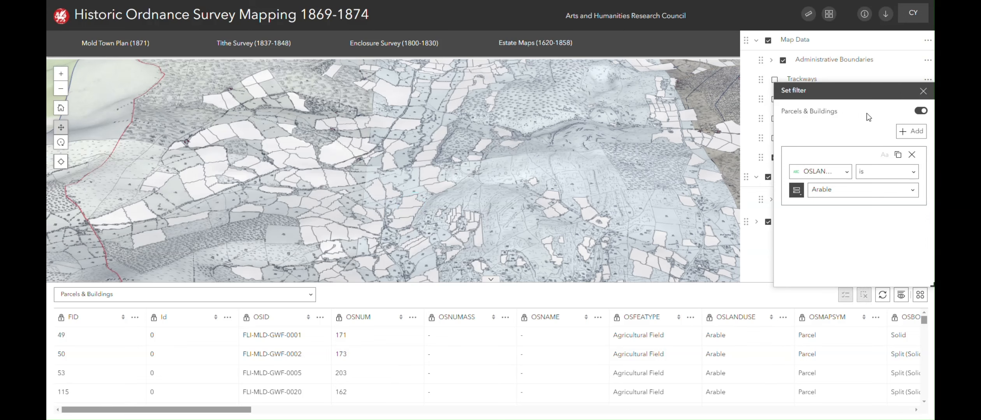
Switch off the Arable filter and close the filter settings.
{"action": "left_click", "coordinate": [921, 112]}
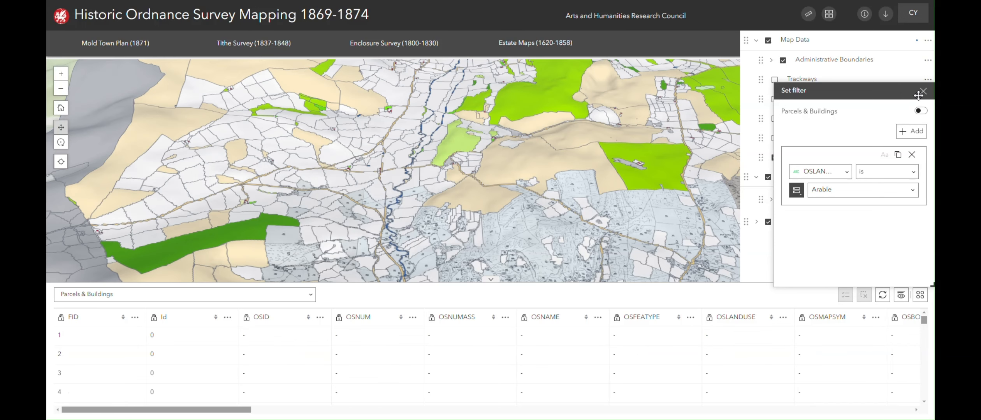
{"action": "left_click", "coordinate": [923, 92]}
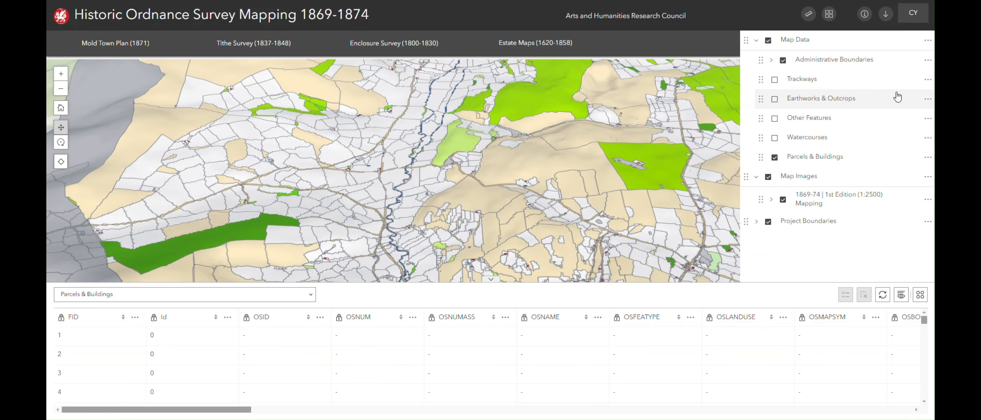
Hide the Parcels & Buildings layer, and collapse the Map Data group and the attribute table.
{"action": "left_click", "coordinate": [773, 160]}
{"action": "left_click", "coordinate": [756, 40]}
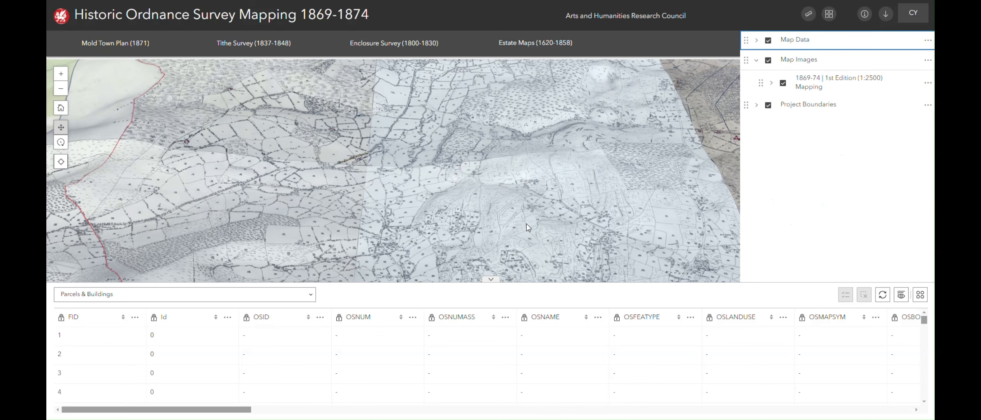
{"action": "left_click", "coordinate": [489, 278]}
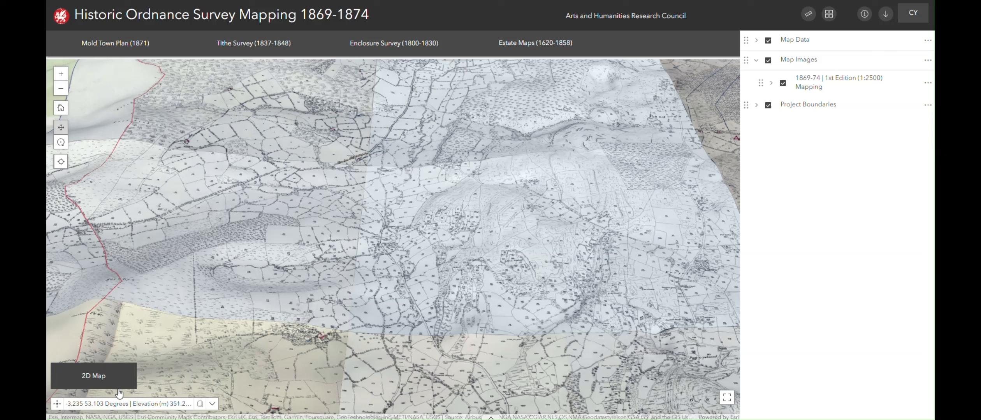
Set the coordinate system to British_National_Grid and get the coordinates of a point in parcel 446, south of Cross Keys.
{"action": "left_click", "coordinate": [212, 404]}
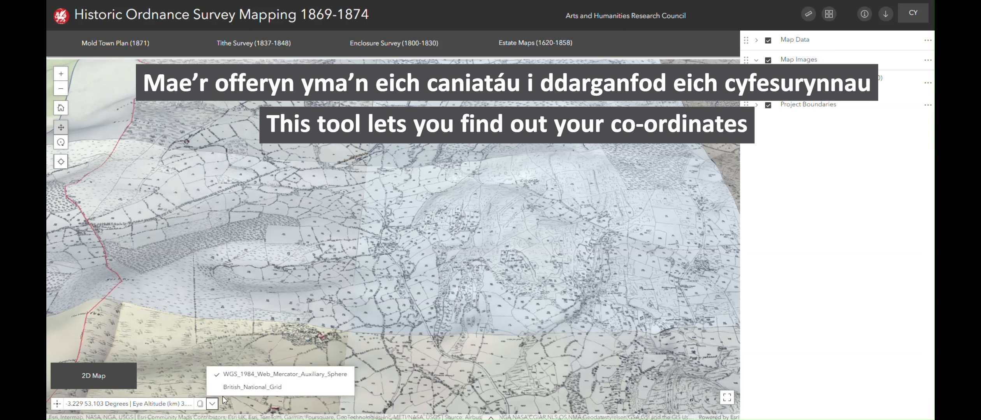
{"action": "left_click", "coordinate": [234, 390]}
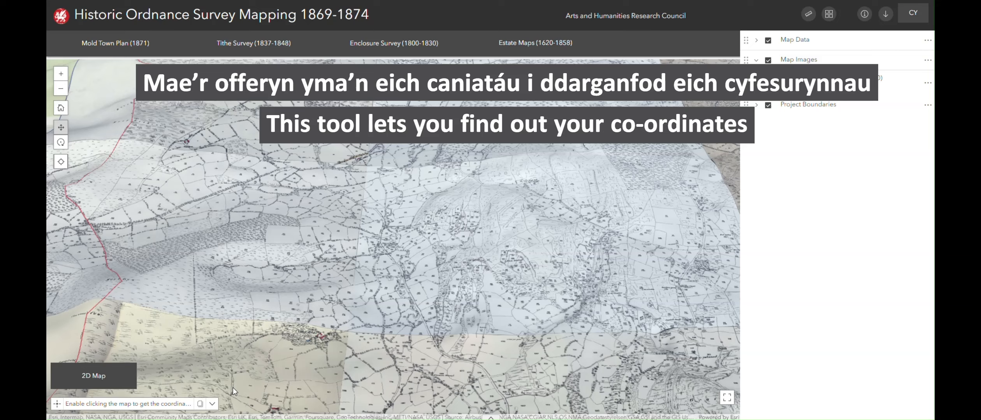
{"action": "left_click", "coordinate": [61, 74]}
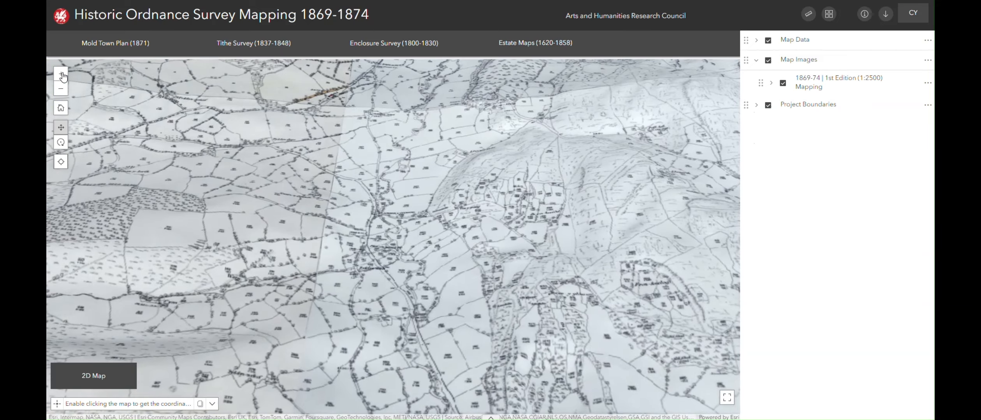
{"action": "left_click", "coordinate": [61, 73]}
{"action": "left_click_drag", "start_coordinate": [258, 265], "coordinate": [408, 200]}
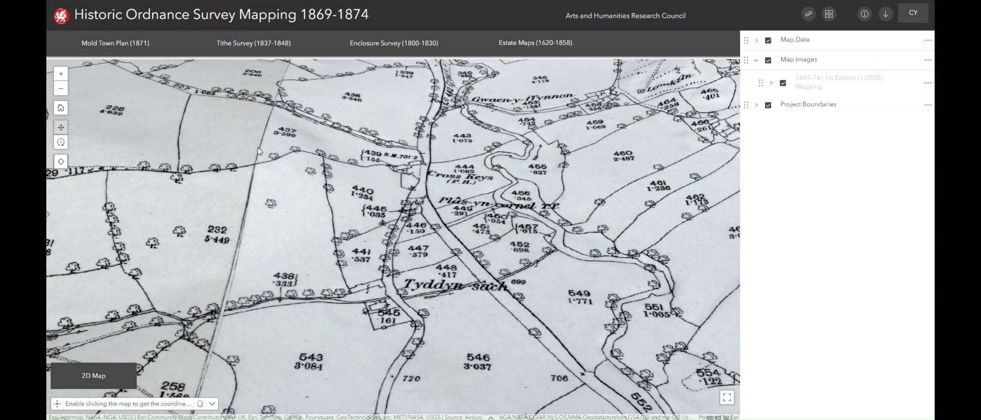
{"action": "left_click", "coordinate": [57, 405]}
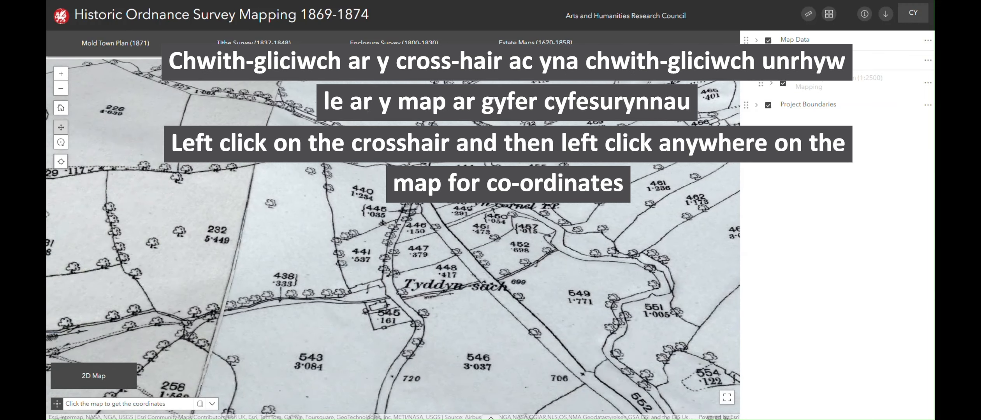
{"action": "left_click", "coordinate": [415, 224]}
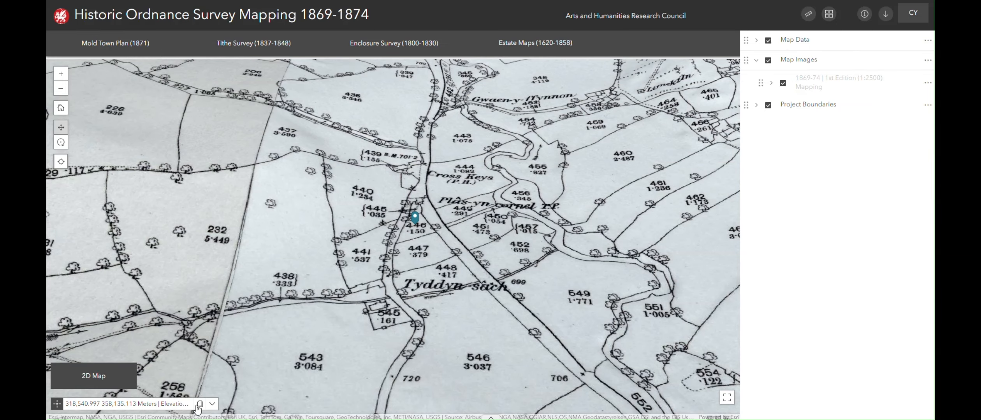
Switch the coordinate display to degrees, get the coordinates of a point in parcel 446 south of Cross Keys, and clear the marker.
{"action": "left_click", "coordinate": [212, 405]}
{"action": "left_click", "coordinate": [242, 388]}
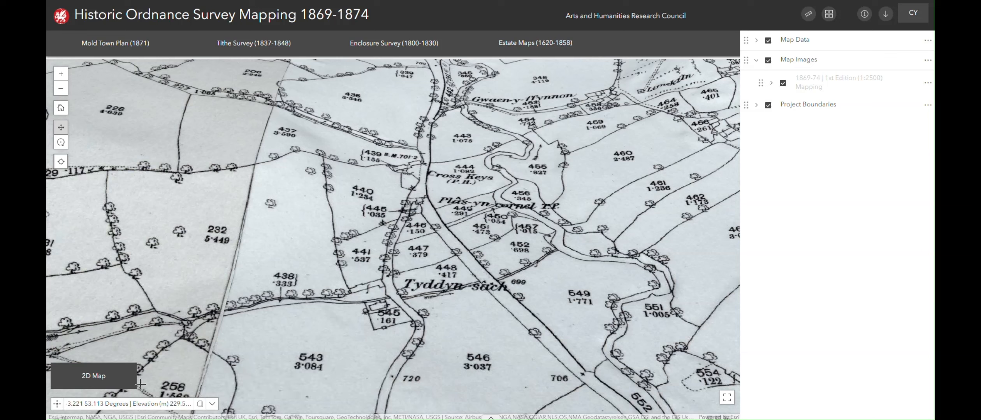
{"action": "left_click", "coordinate": [56, 406]}
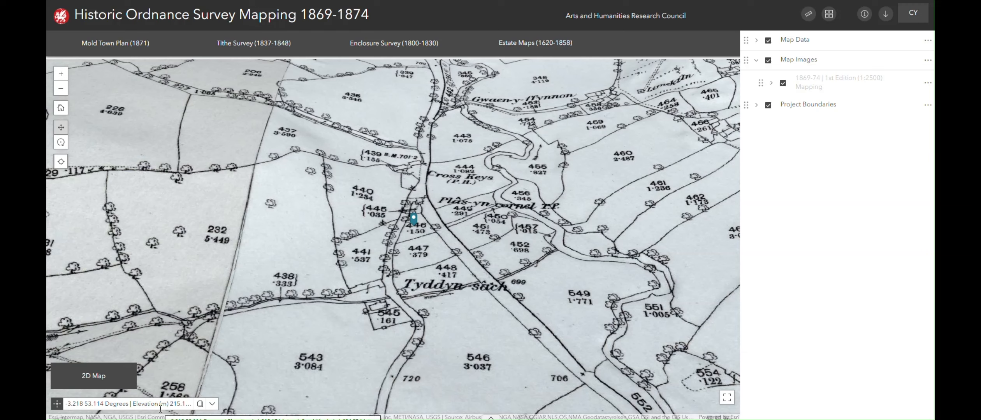
{"action": "left_click", "coordinate": [59, 407]}
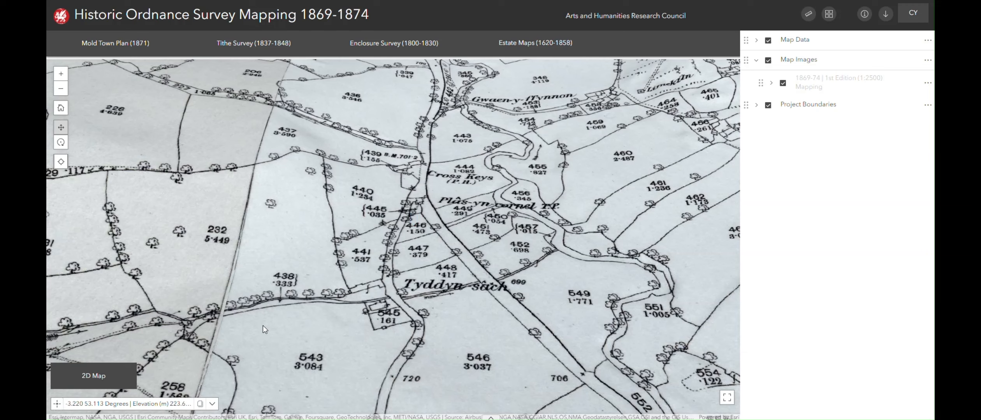
View the distance and area measurement tools, and close them without measuring anything.
{"action": "left_click", "coordinate": [806, 15]}
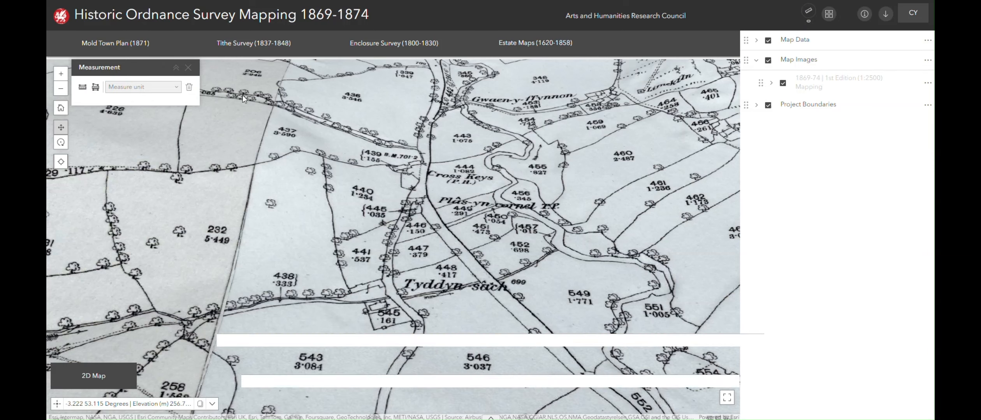
{"action": "left_click", "coordinate": [805, 15]}
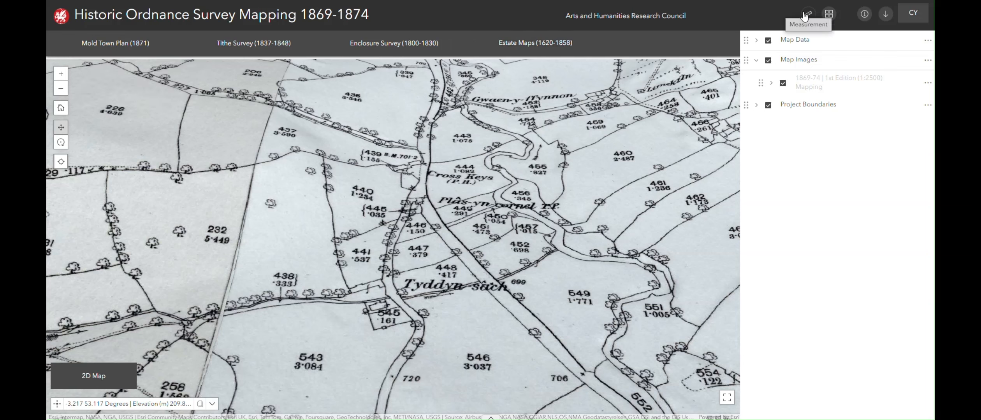
Change the basemap to the 3D Dark Gray Canvas and close the basemap gallery.
{"action": "left_click", "coordinate": [827, 14]}
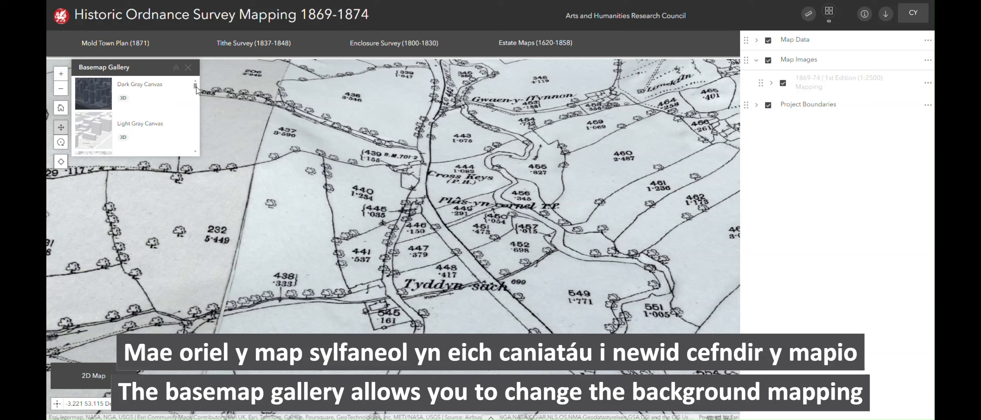
{"action": "mouse_move", "coordinate": [197, 86]}
{"action": "left_mouse_down"}
{"action": "mouse_move", "coordinate": [195, 126]}
{"action": "mouse_move", "coordinate": [198, 80]}
{"action": "left_mouse_up"}
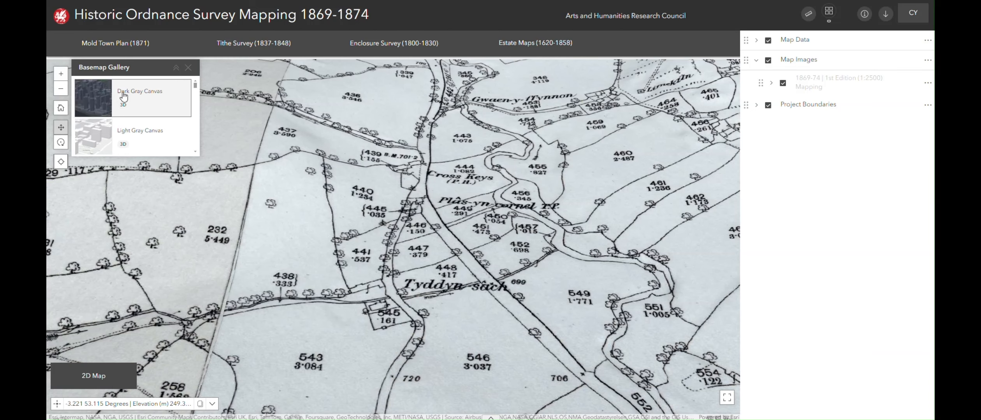
{"action": "left_click", "coordinate": [99, 95]}
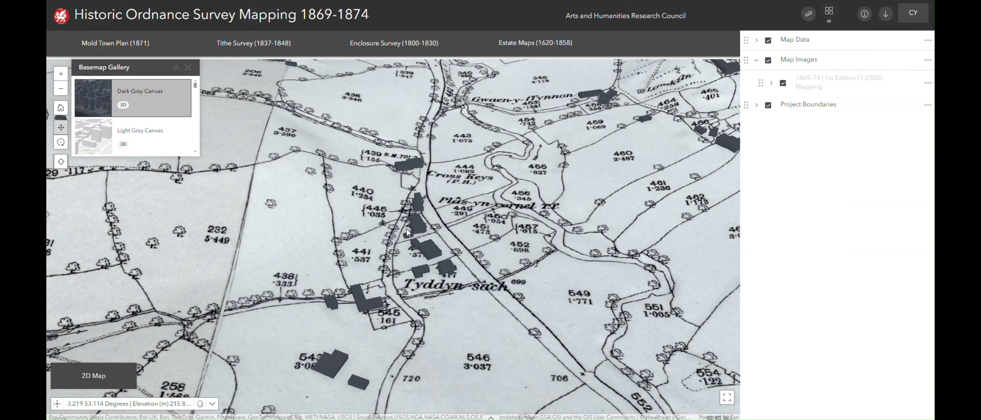
{"action": "left_click_drag", "start_coordinate": [505, 237], "coordinate": [261, 115]}
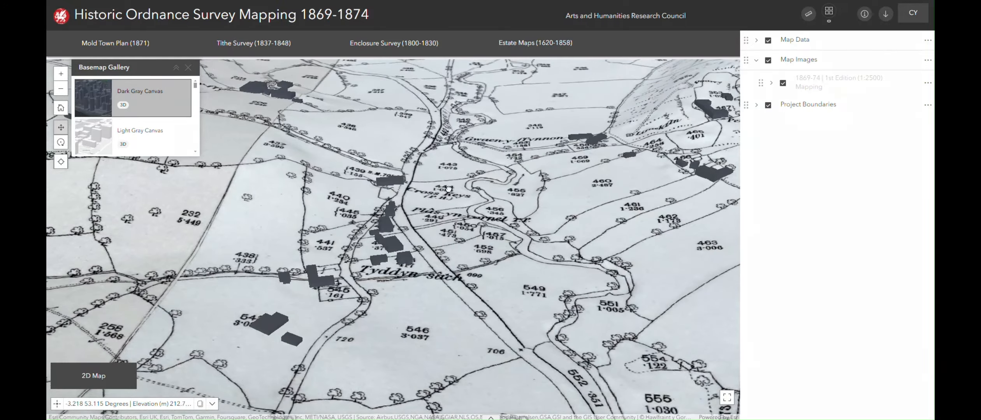
{"action": "left_click", "coordinate": [188, 68]}
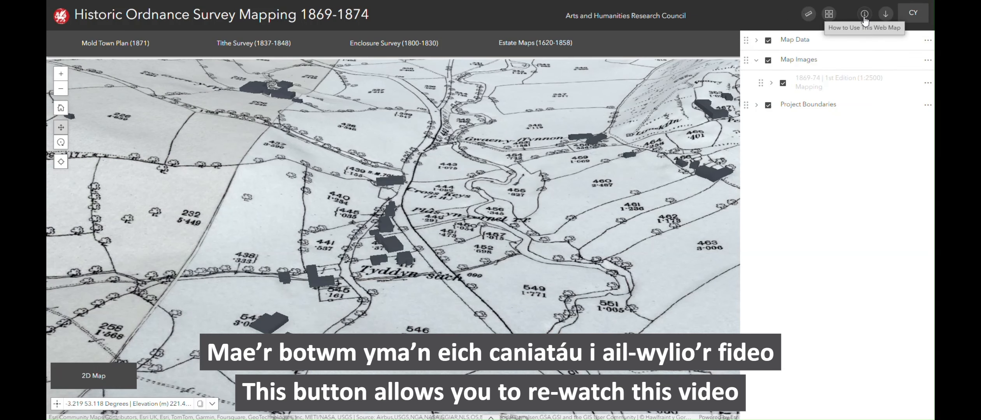
Examine the information on downloading the web map's data layers, and close it.
{"action": "left_click", "coordinate": [885, 15]}
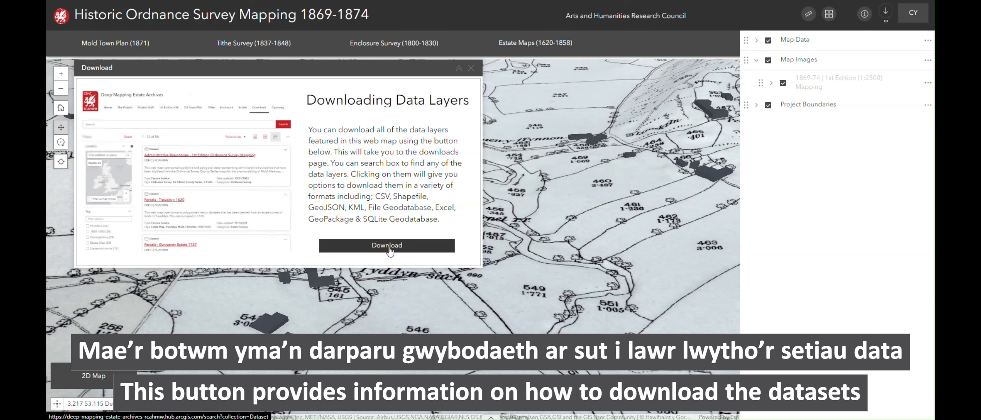
{"action": "left_click", "coordinate": [471, 68]}
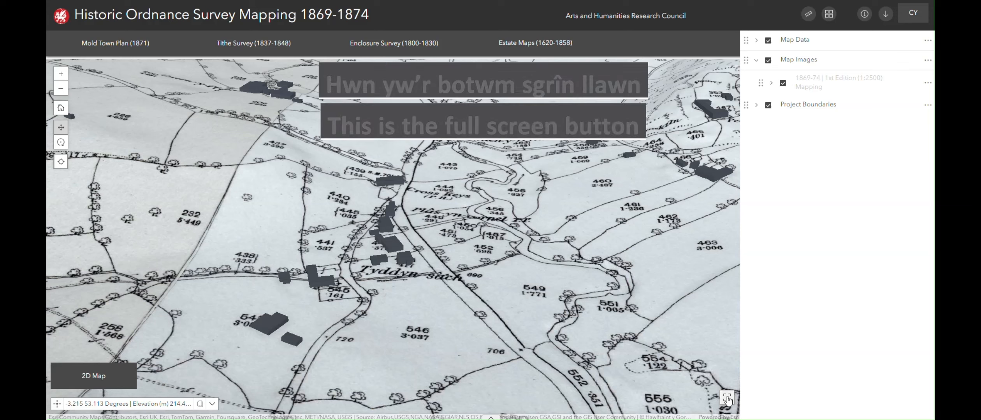